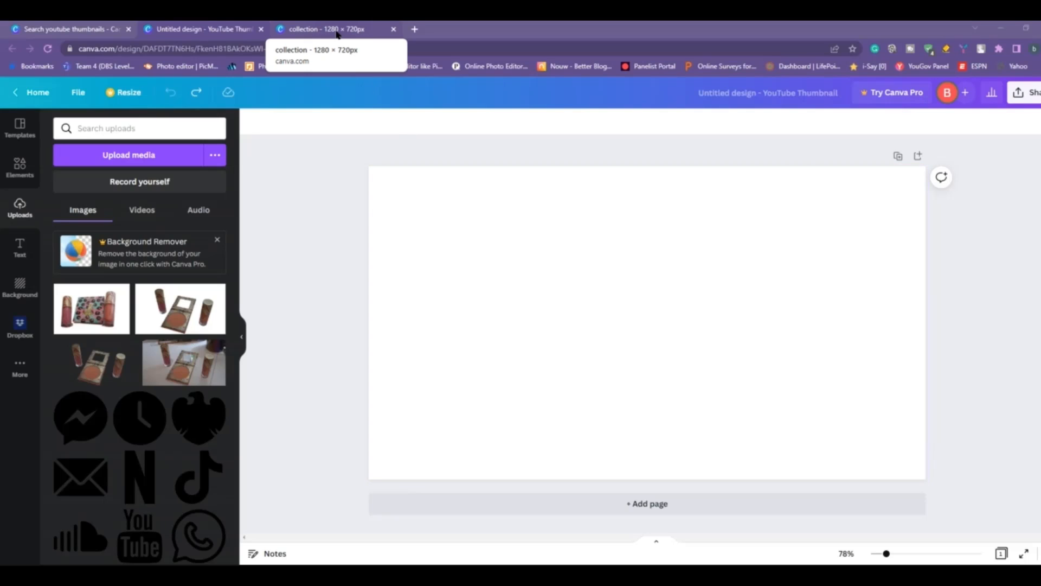
- Examine the finished collection design and the Beauty-themed YouTube thumbnail templates with their style, theme, price and color filters
click(337, 34)
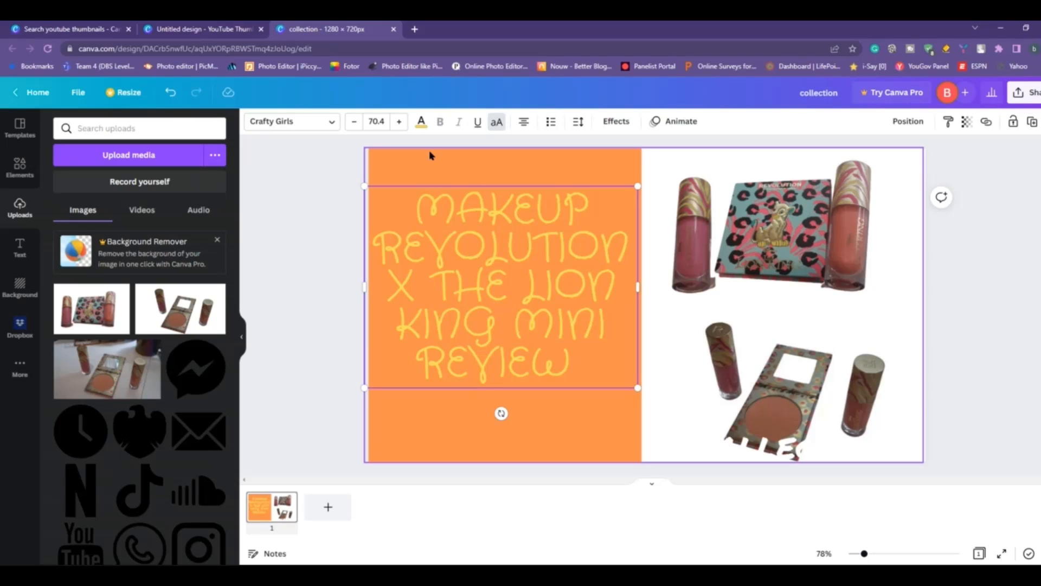
click(245, 35)
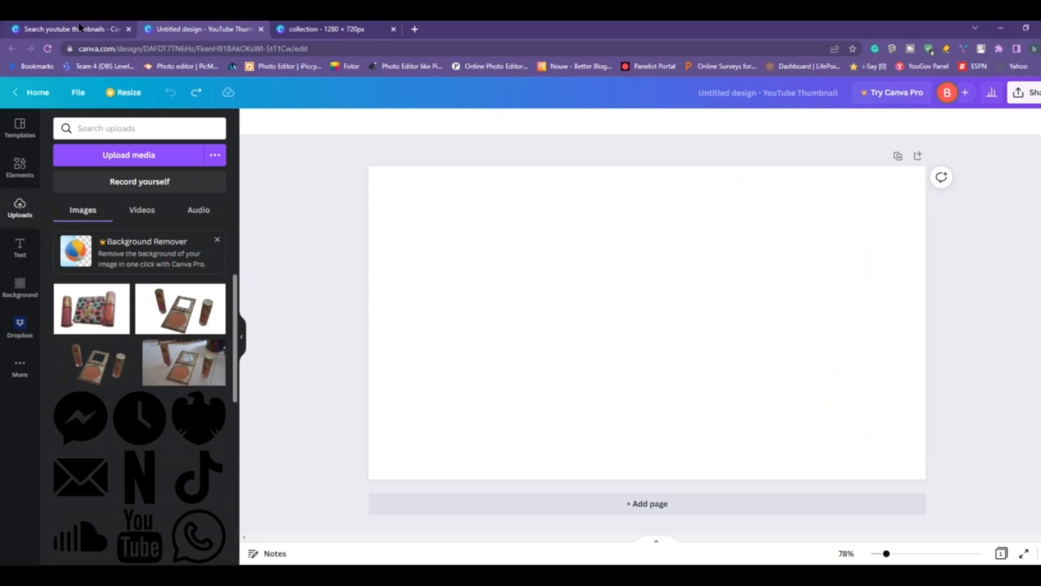
click(78, 27)
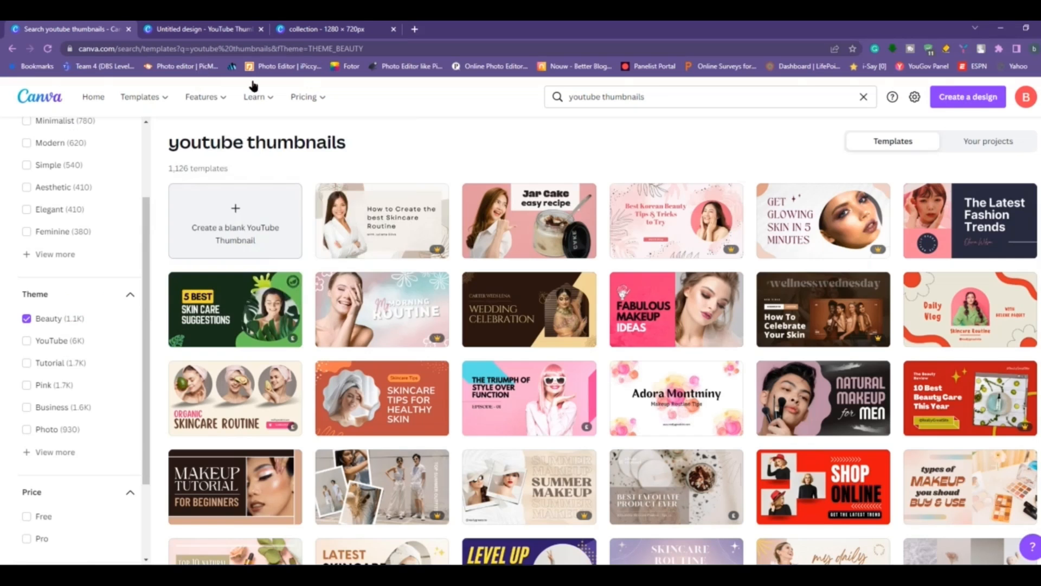
mouse_move(269, 109)
scroll(69, 332, up, 1)
scroll(82, 368, down, 3)
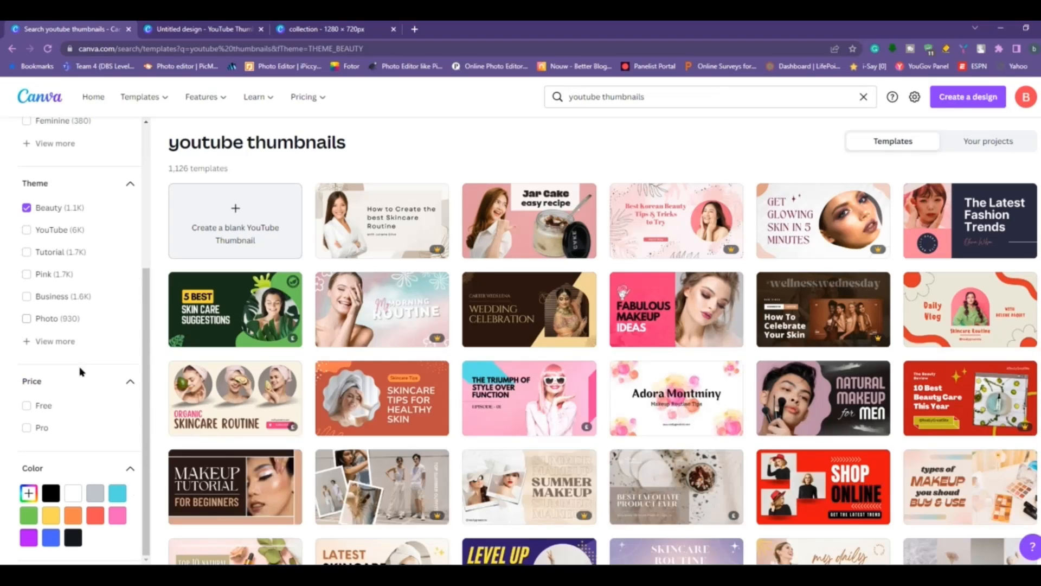
scroll(82, 414, down, 1)
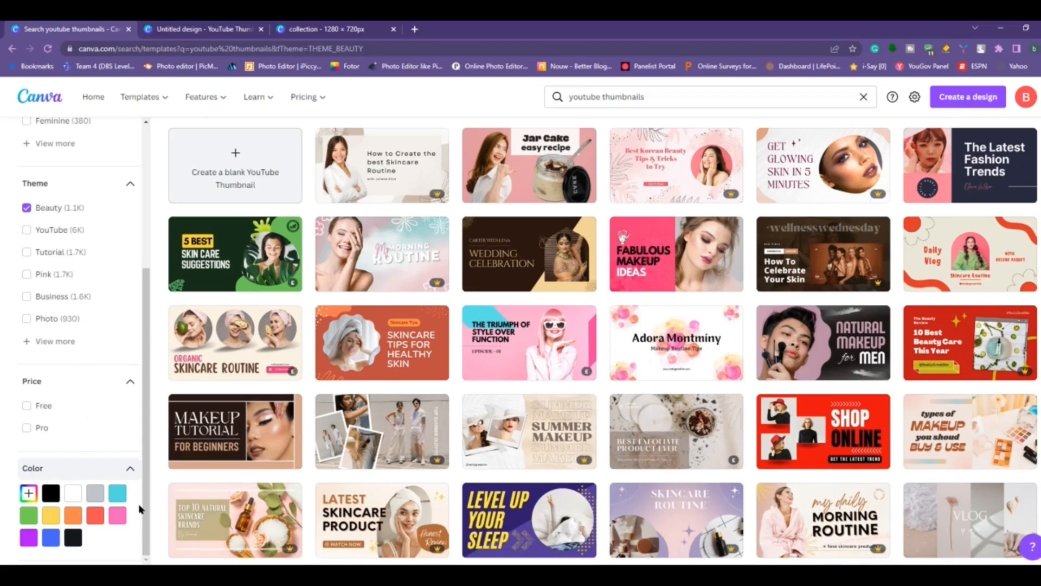
scroll(133, 488, up, 4)
scroll(195, 413, up, 1)
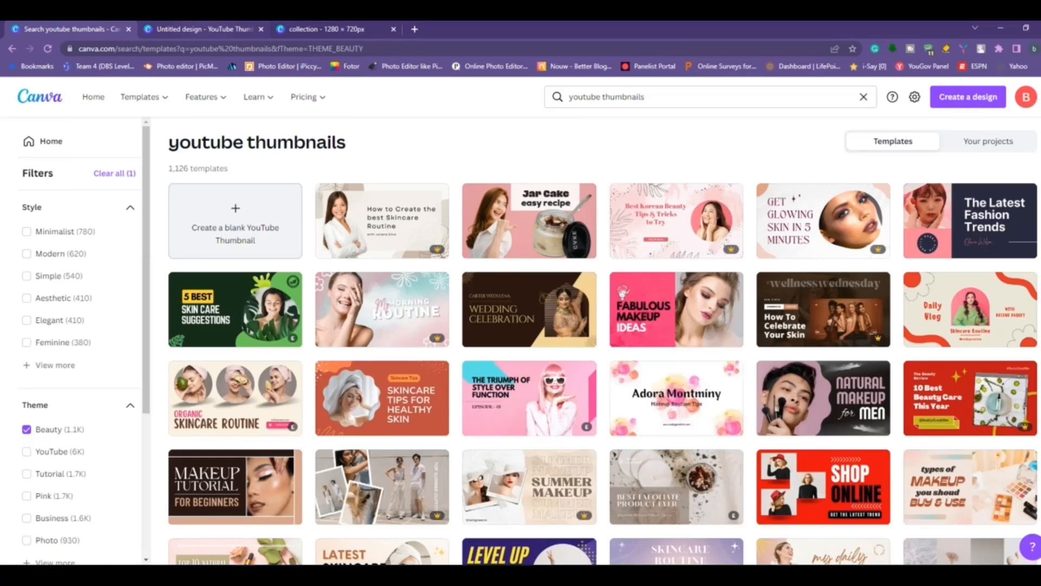
- Add a grid with one tall left cell and two stacked right cells to the blank YouTube thumbnail, and fill the left cell orange
click(204, 30)
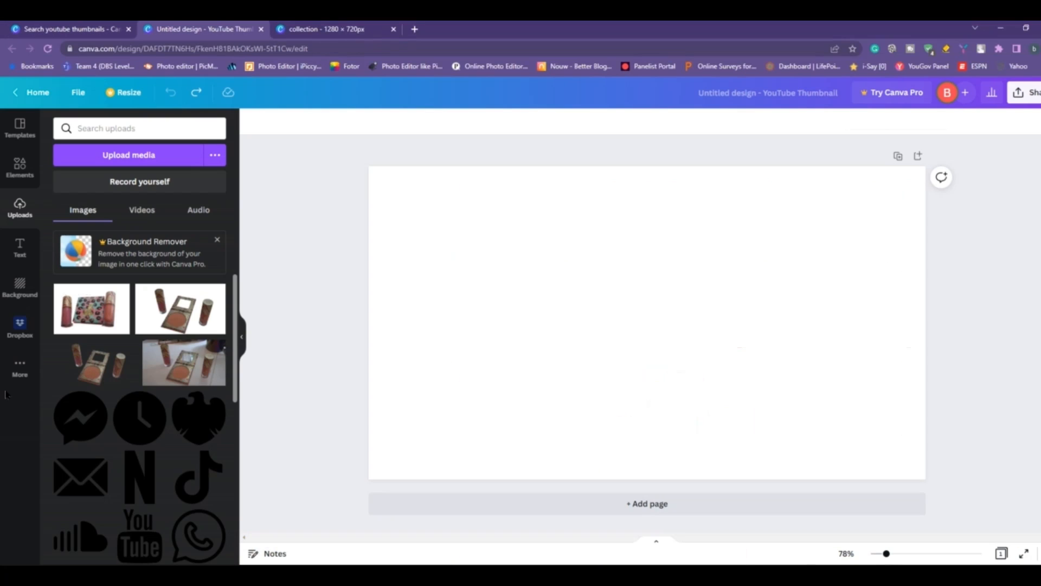
click(22, 182)
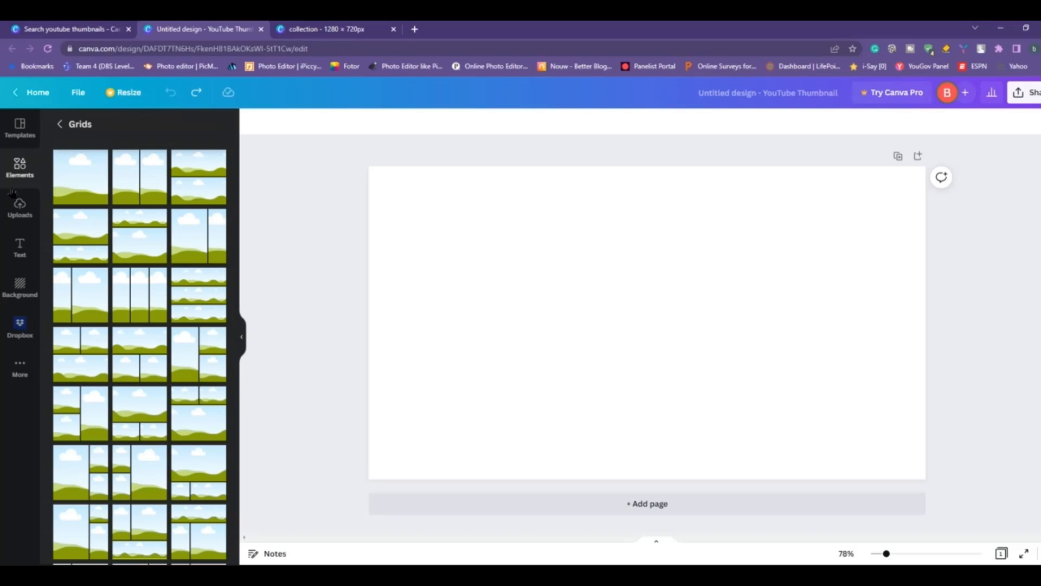
click(214, 362)
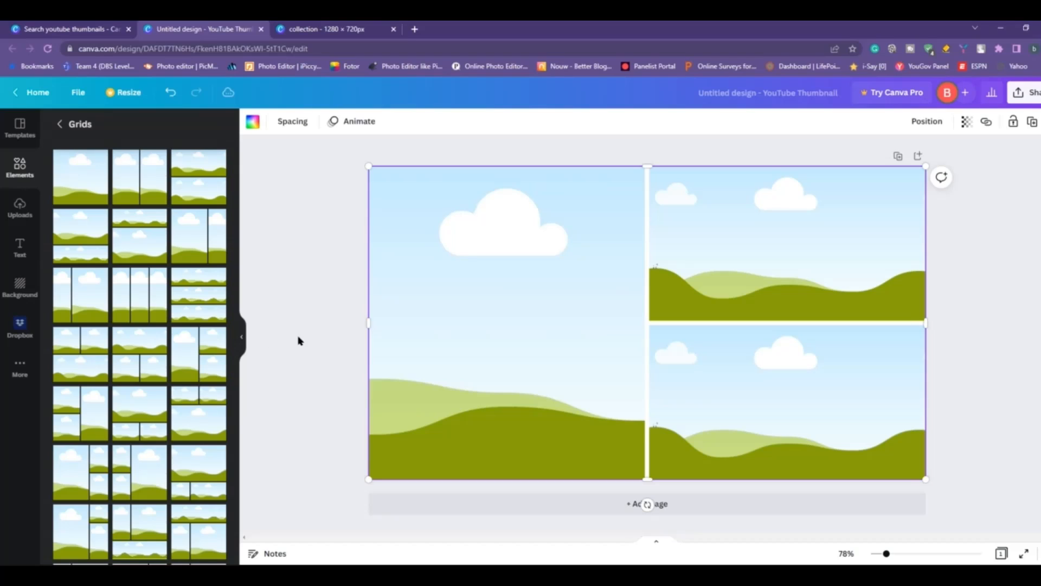
click(254, 124)
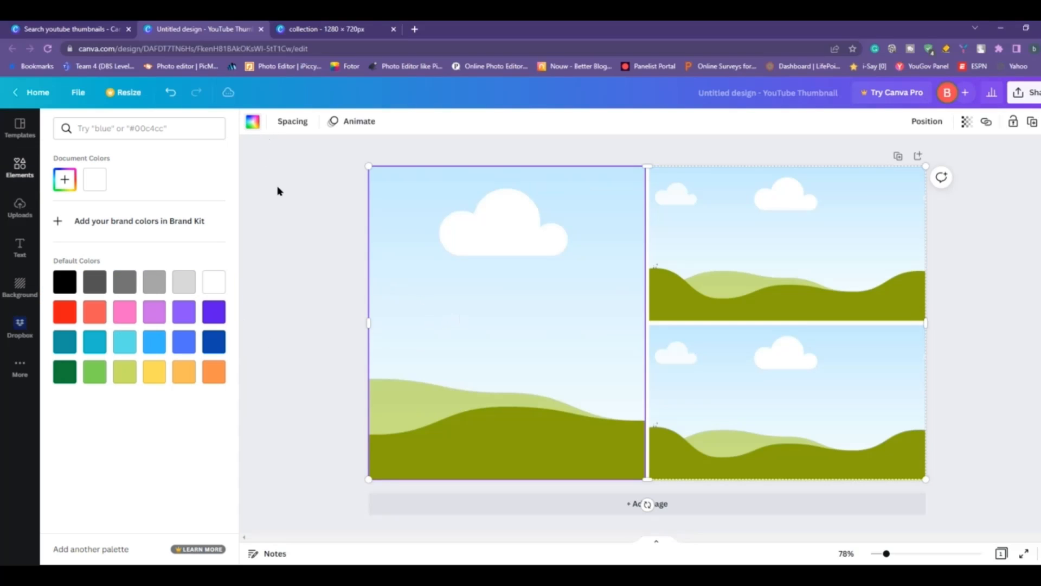
click(213, 372)
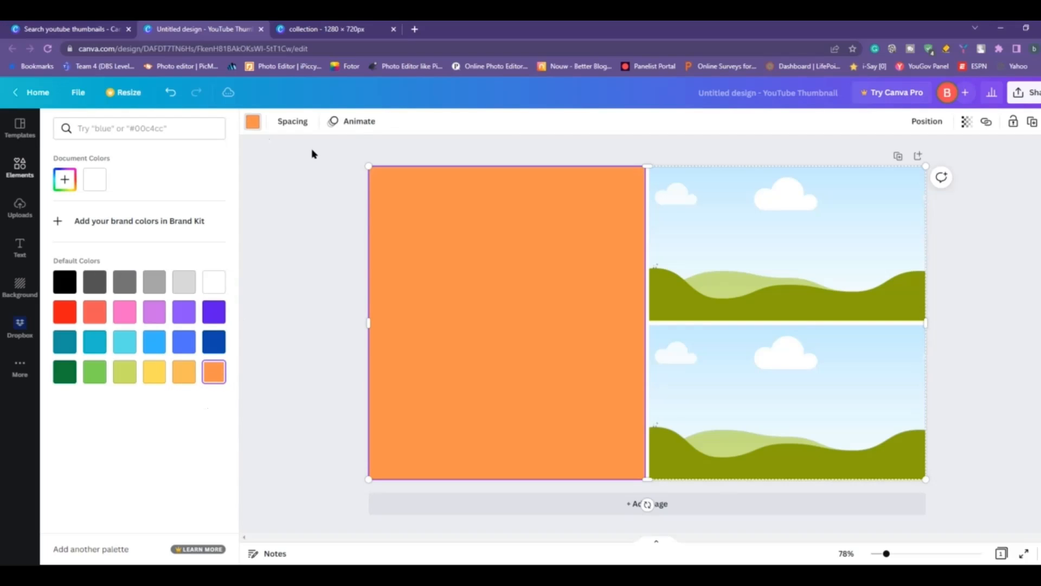
- Add a heading text box to the thumbnail and set its font to Crafty Girls
click(19, 247)
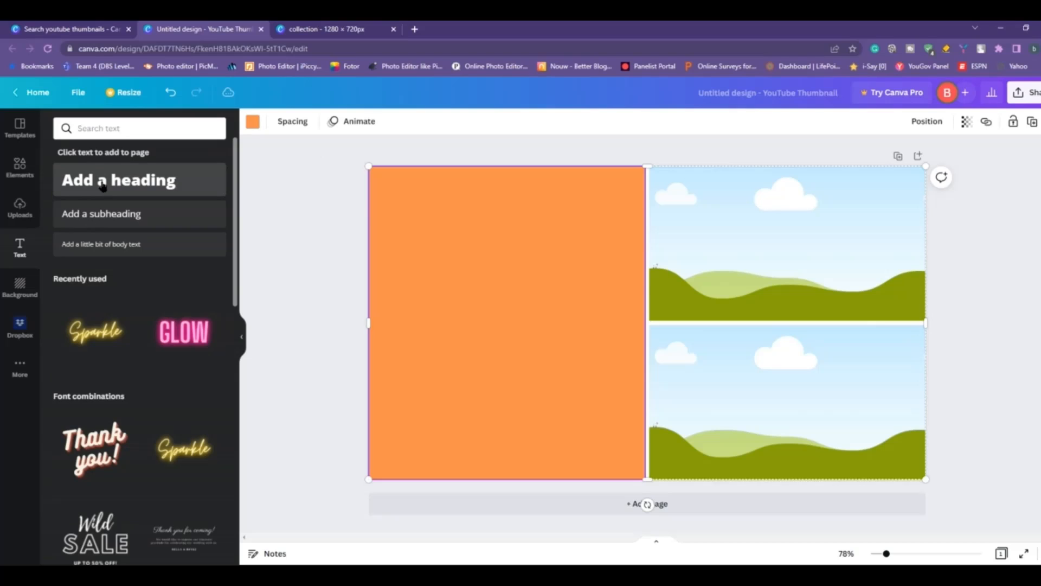
click(103, 182)
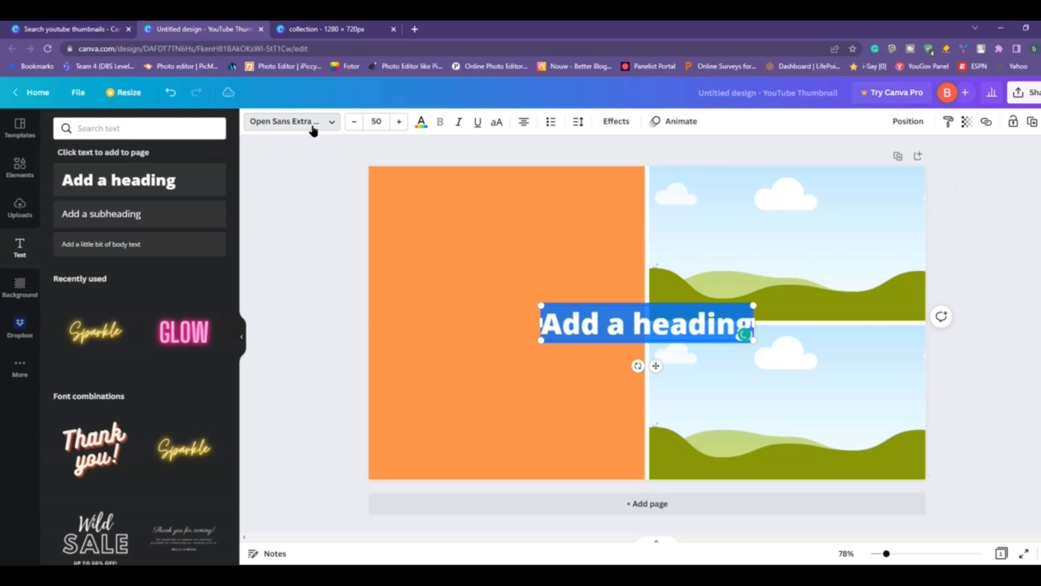
click(313, 130)
text(CR)
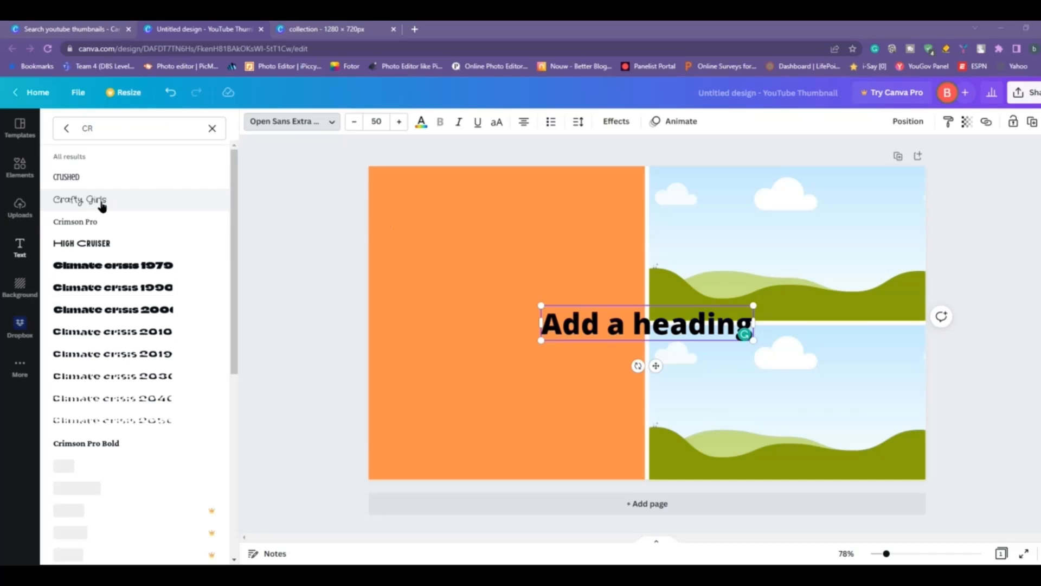
click(134, 204)
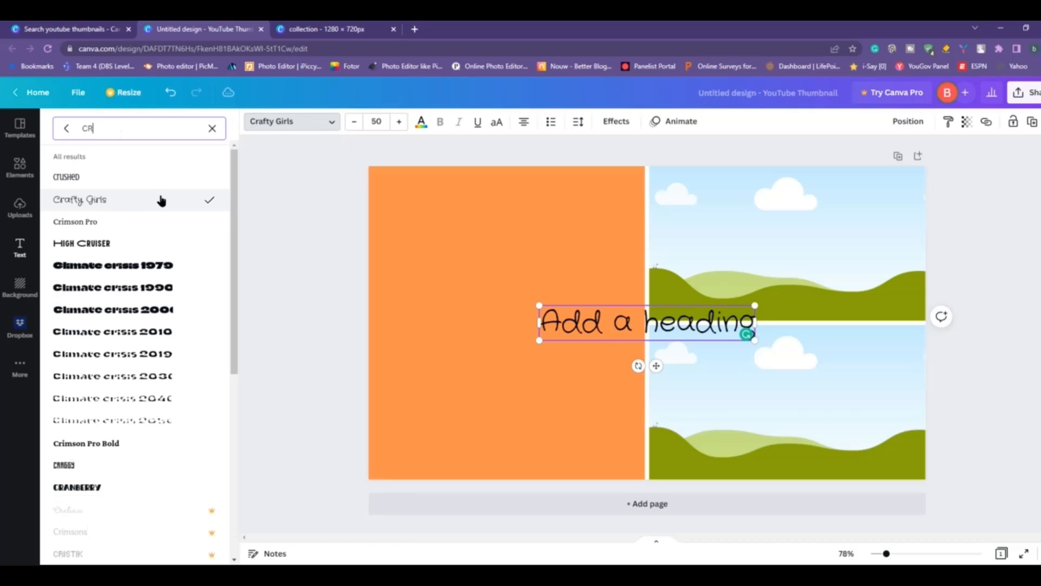
- Replace the heading's placeholder text with "MAKEUP REVOLUTION X THE LION KING"
double_click(587, 317)
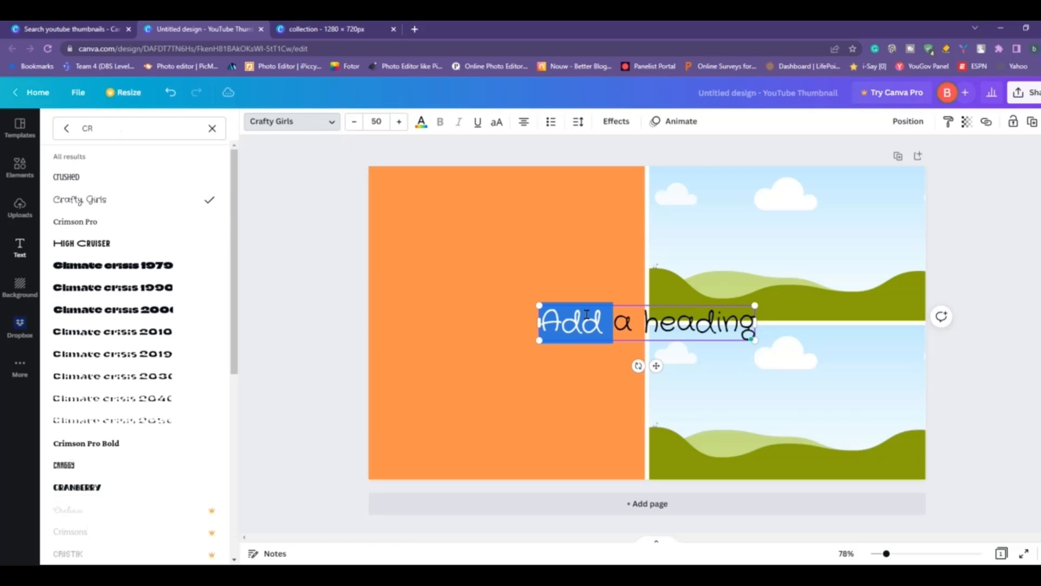
triple_click(587, 315)
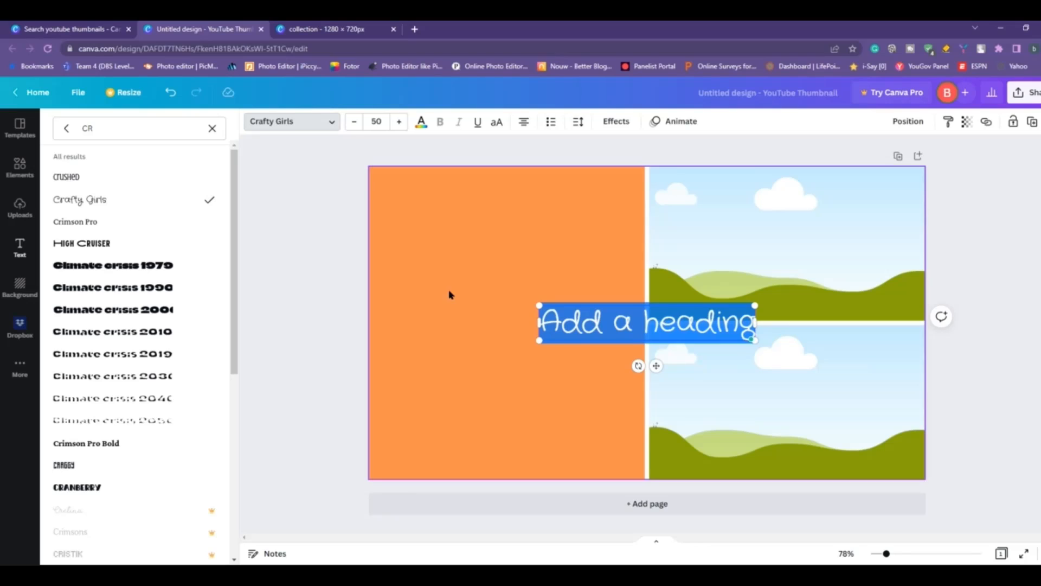
text(MA)
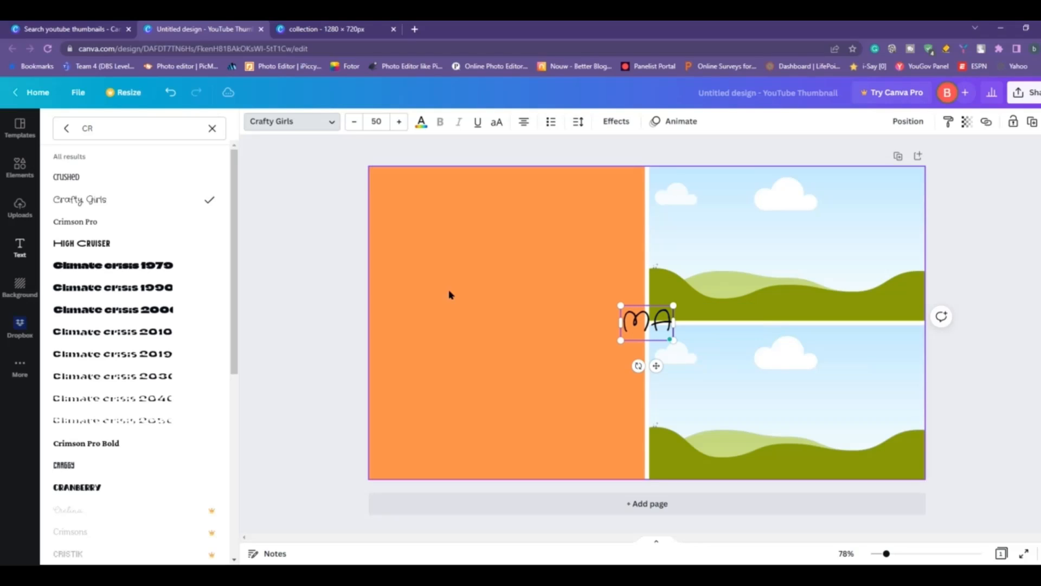
text(KEUP)
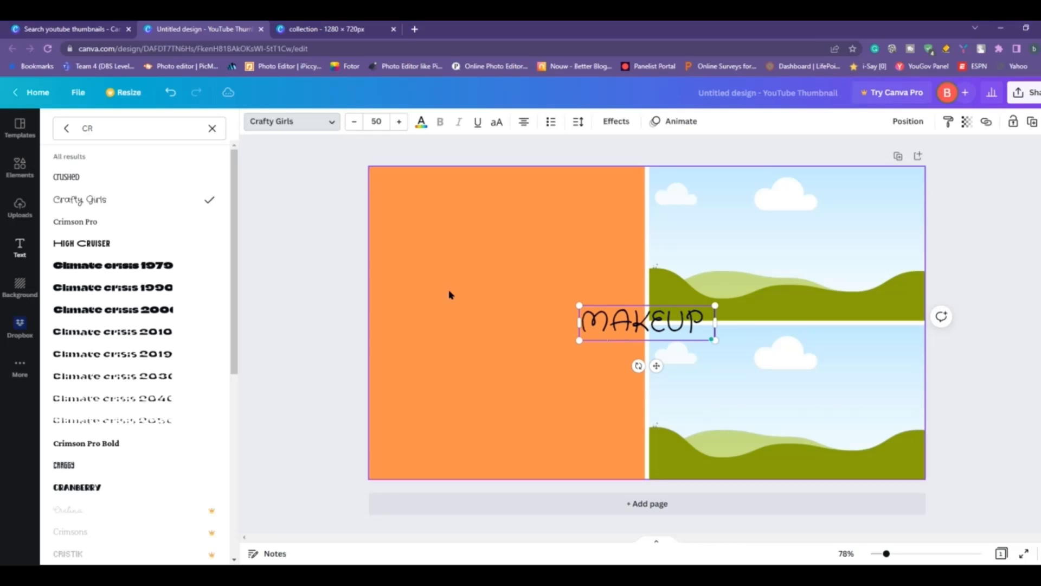
text( REVELO)
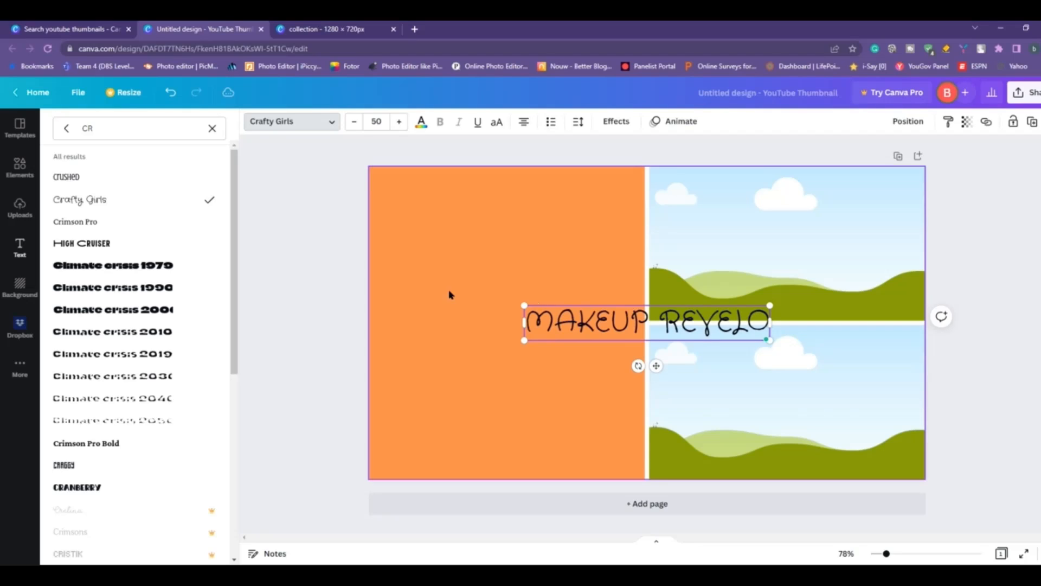
key(BackSpace)
key(BackSpace)
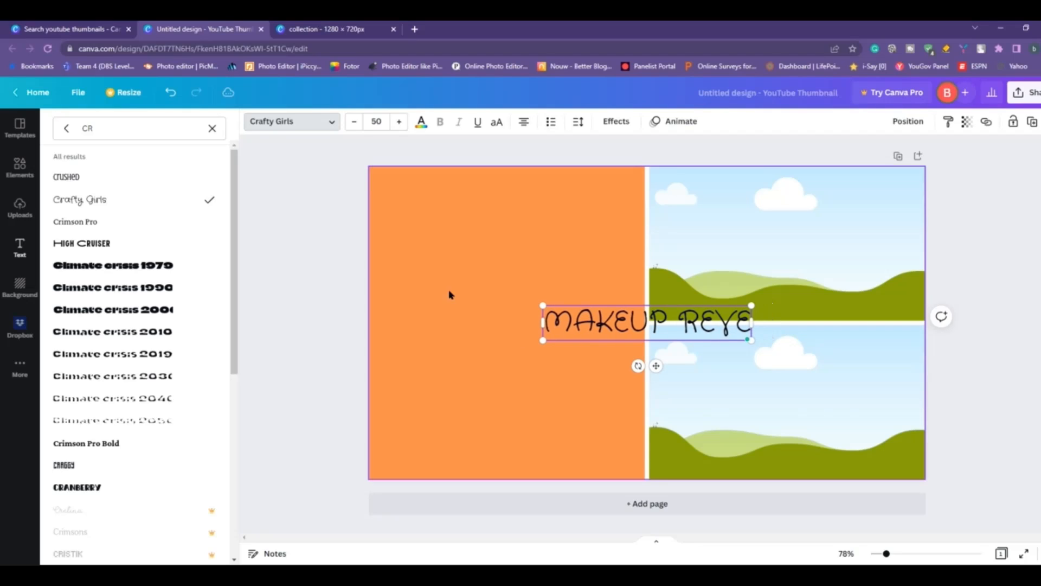
key(BackSpace)
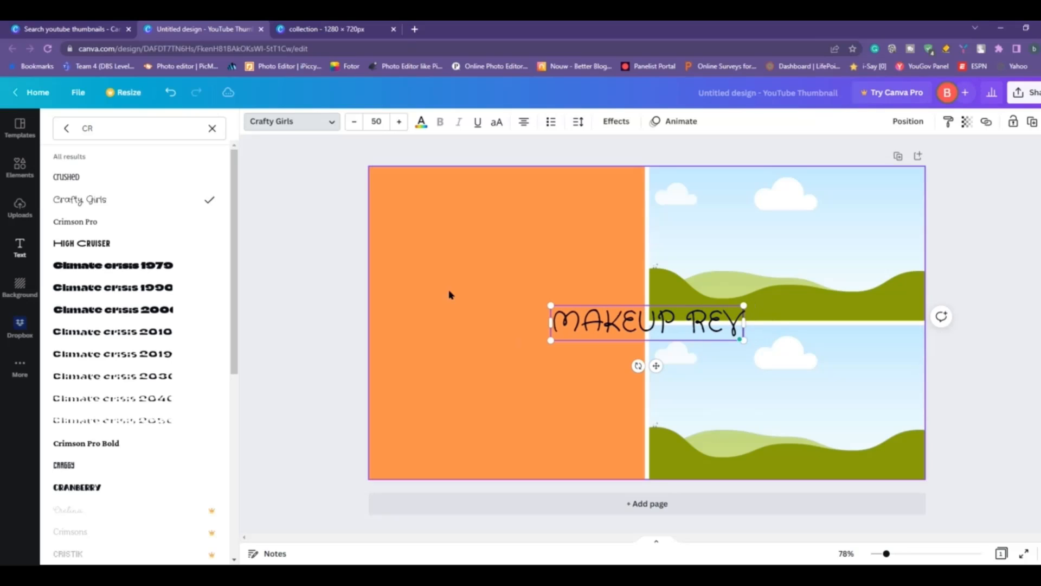
text(OLUTION)
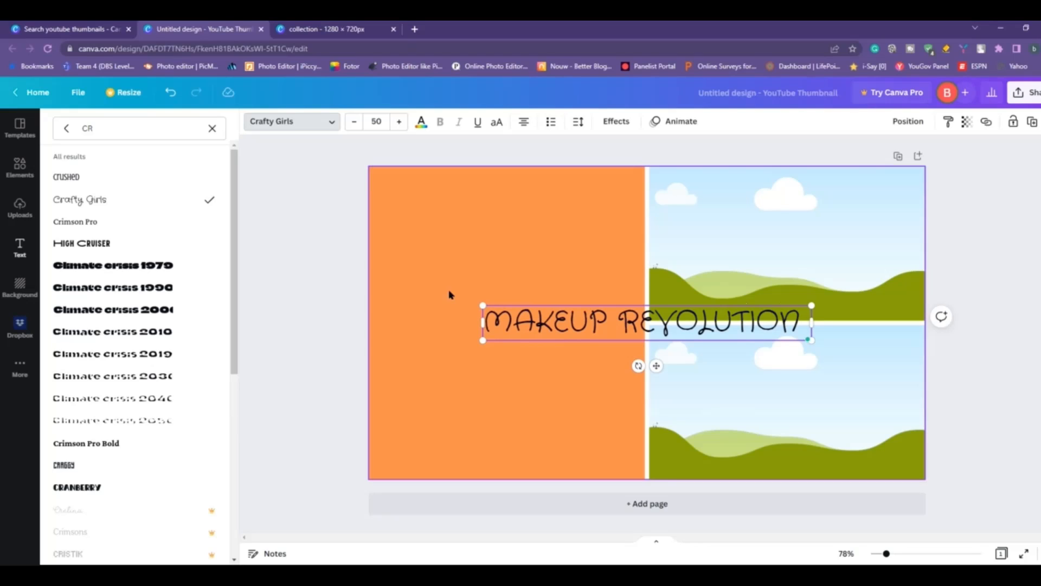
text( X T)
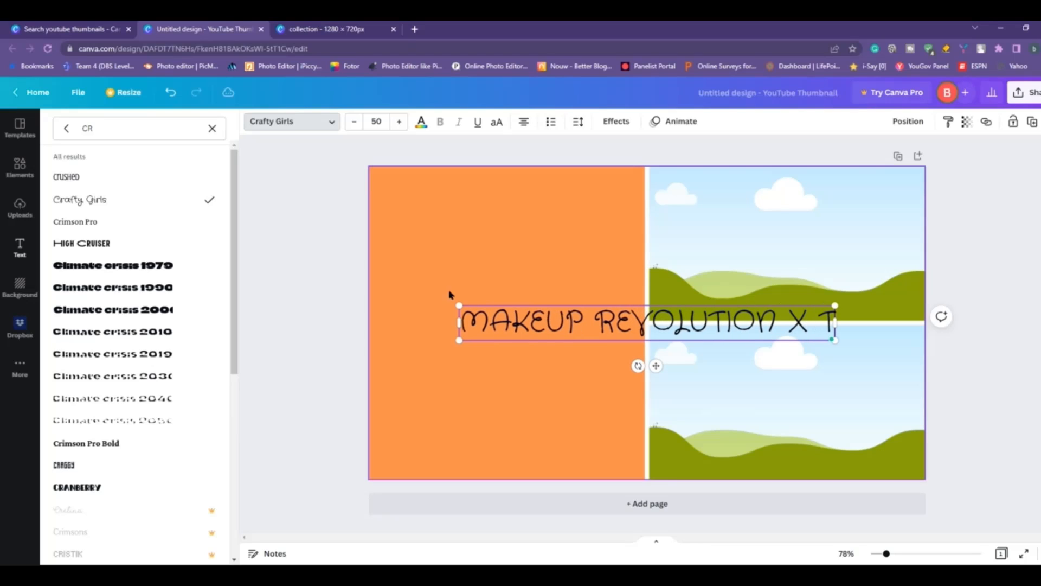
text(HE)
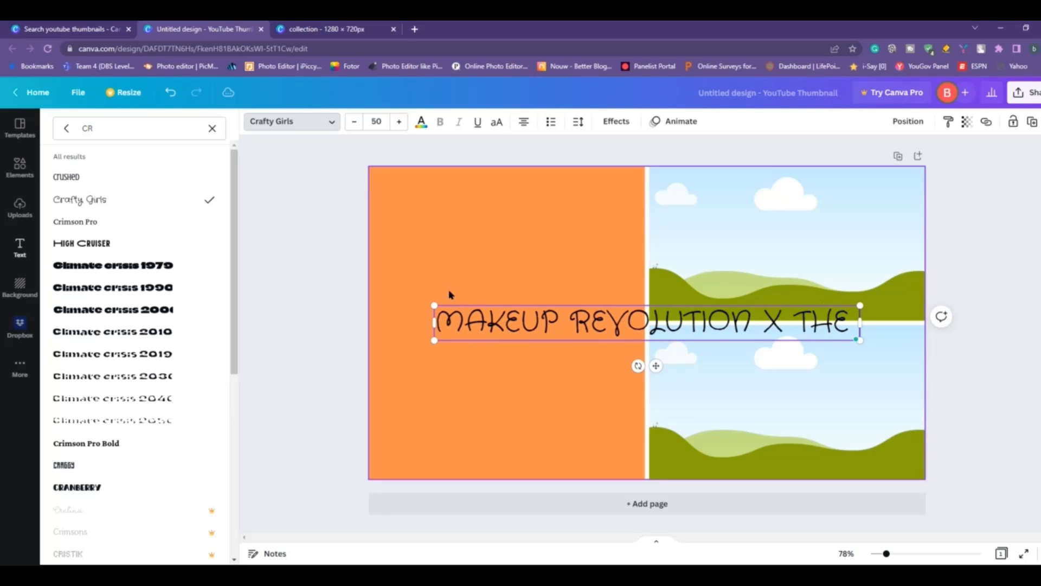
text( LIO)
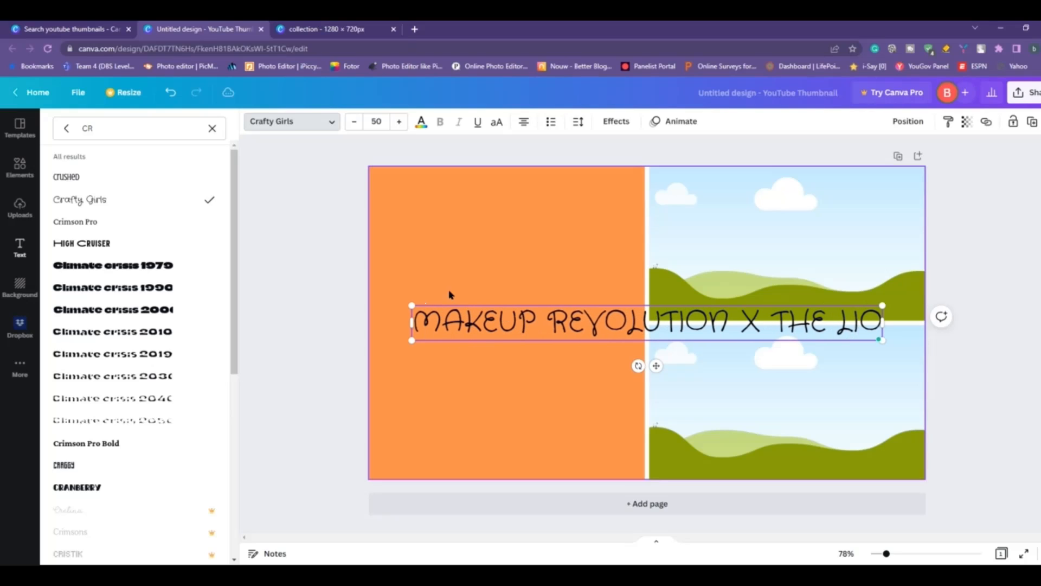
text(NM KING)
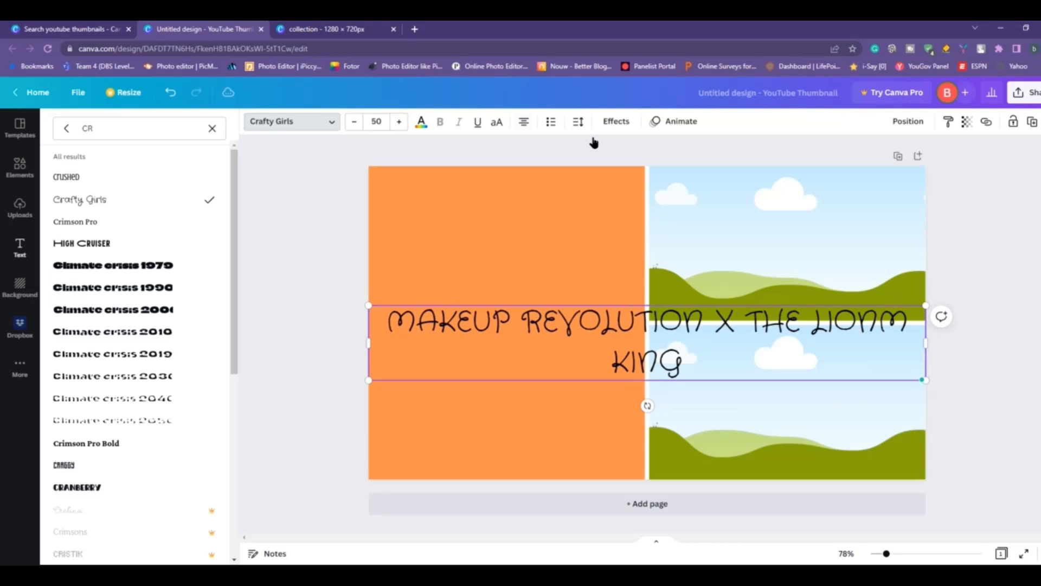
click(910, 324)
key(BackSpace)
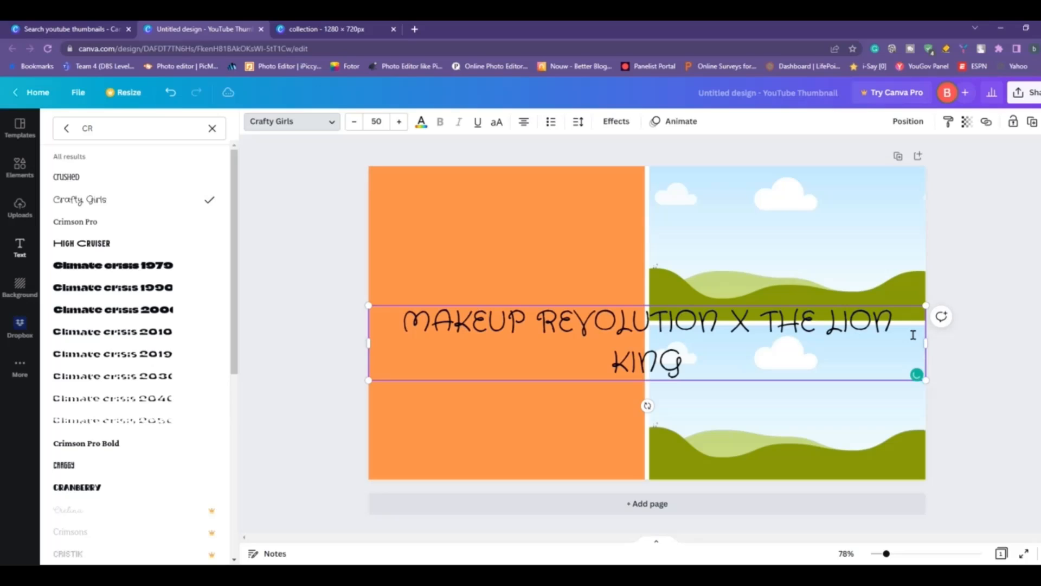
- Append "MINI REVIEW" to the end of the heading text
click(705, 365)
text(M)
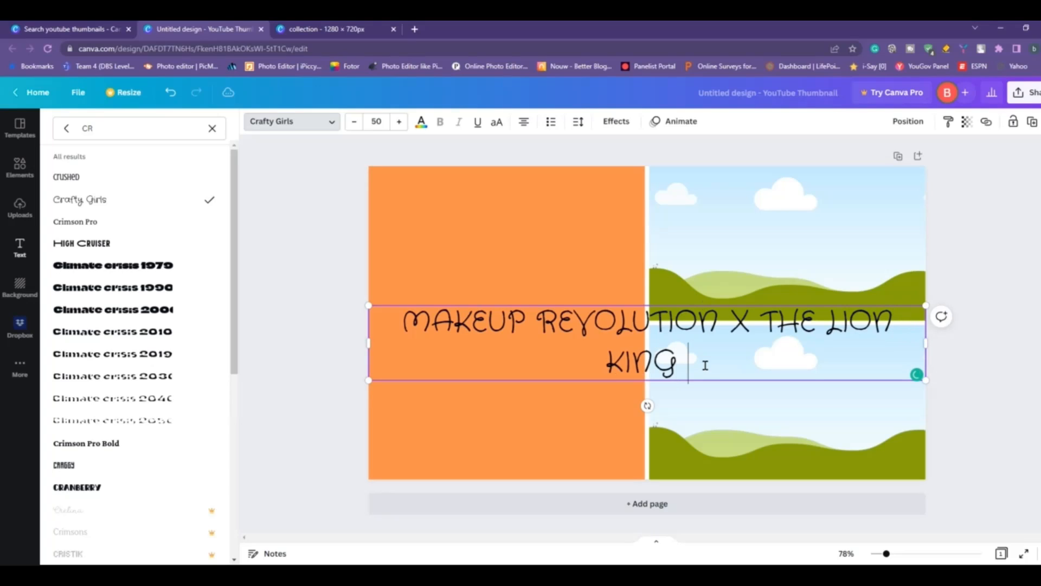
text(I)
text(A)
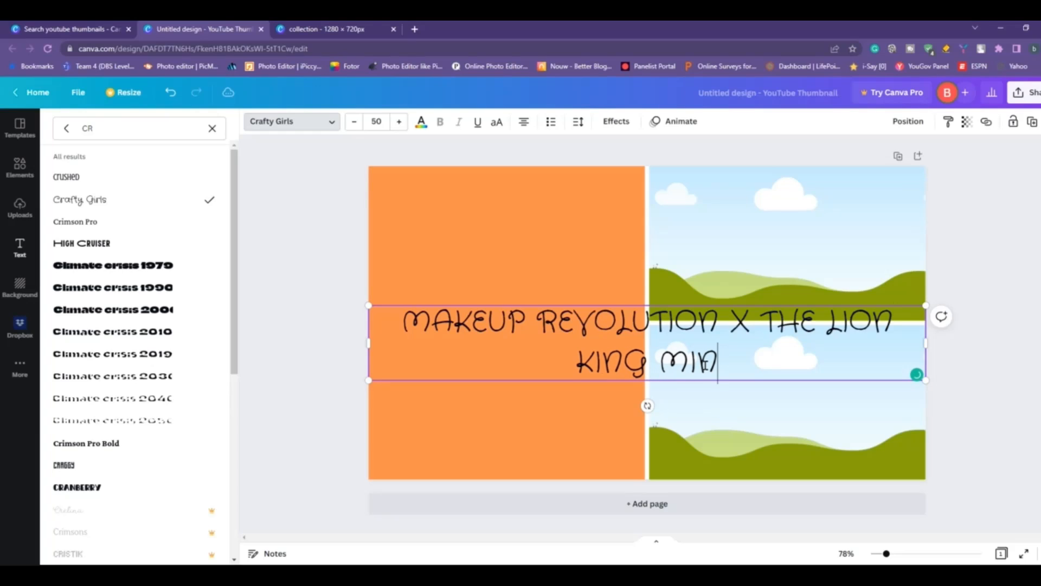
text(I )
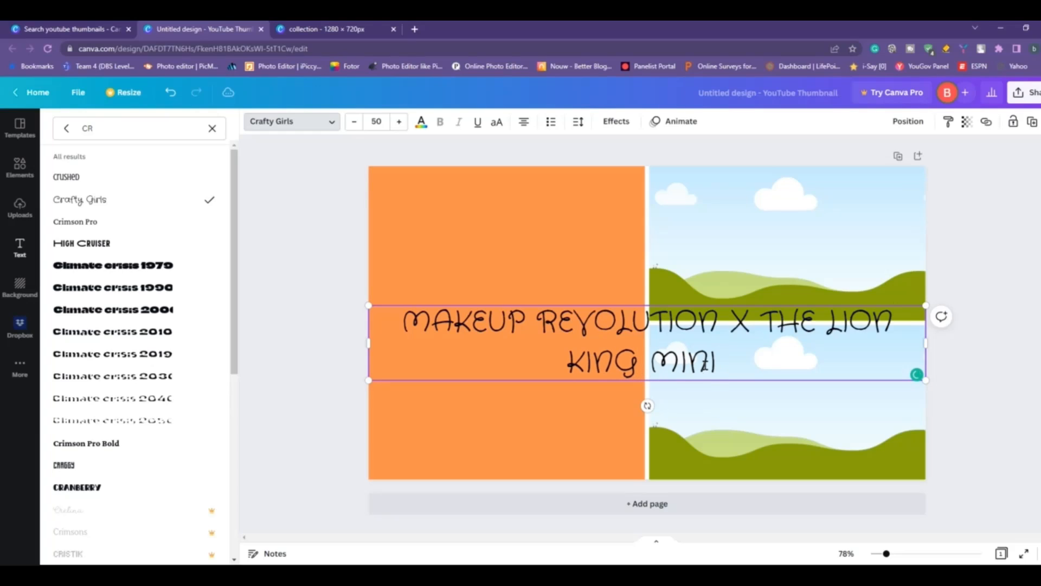
text(REVIEW)
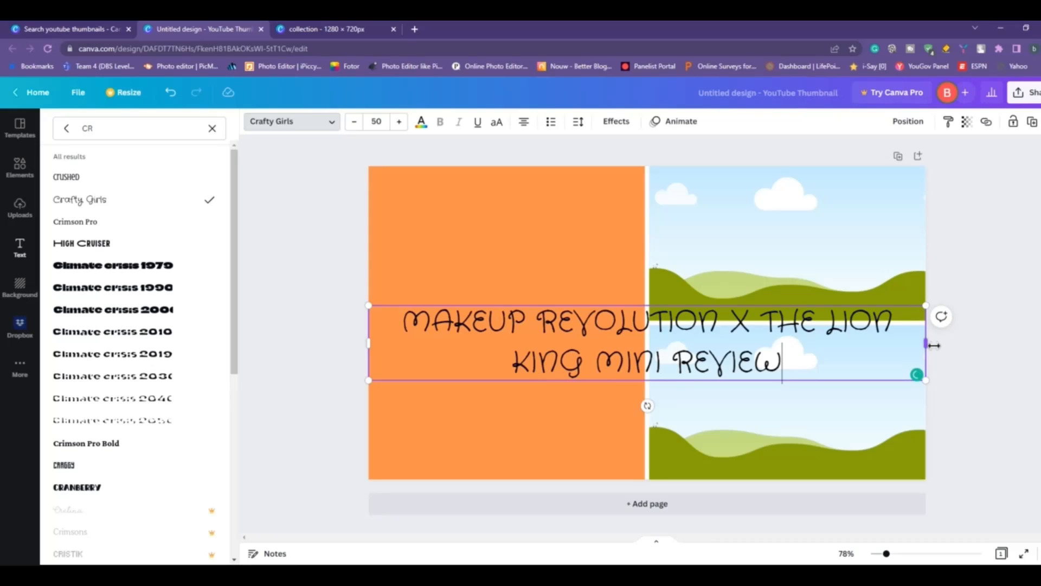
- Narrow the heading box to about the orange cell's width so it wraps onto four lines, and move it up to the cell's vertical middle
drag(928, 343, 648, 439)
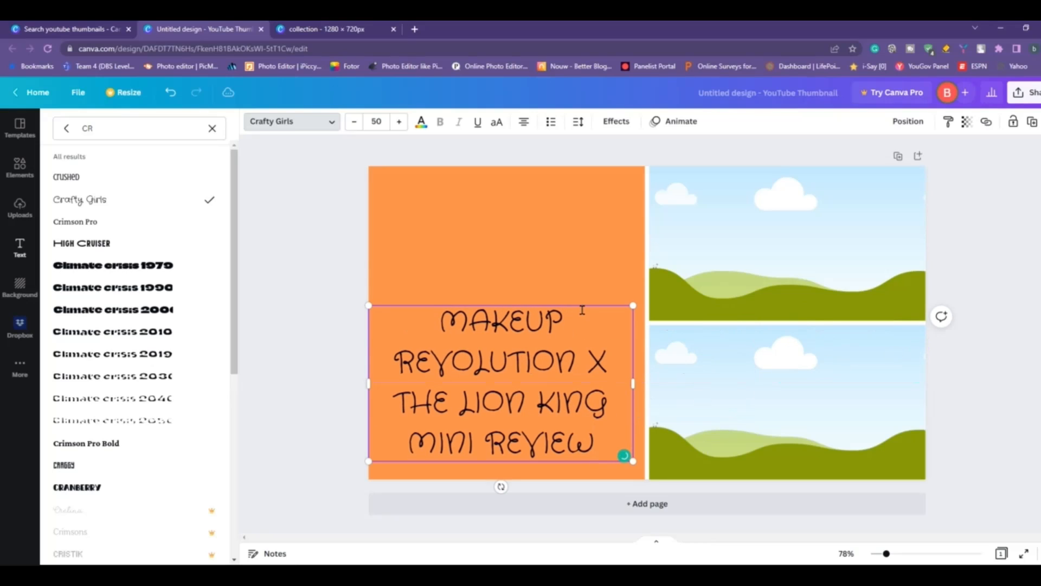
drag(571, 295, 569, 244)
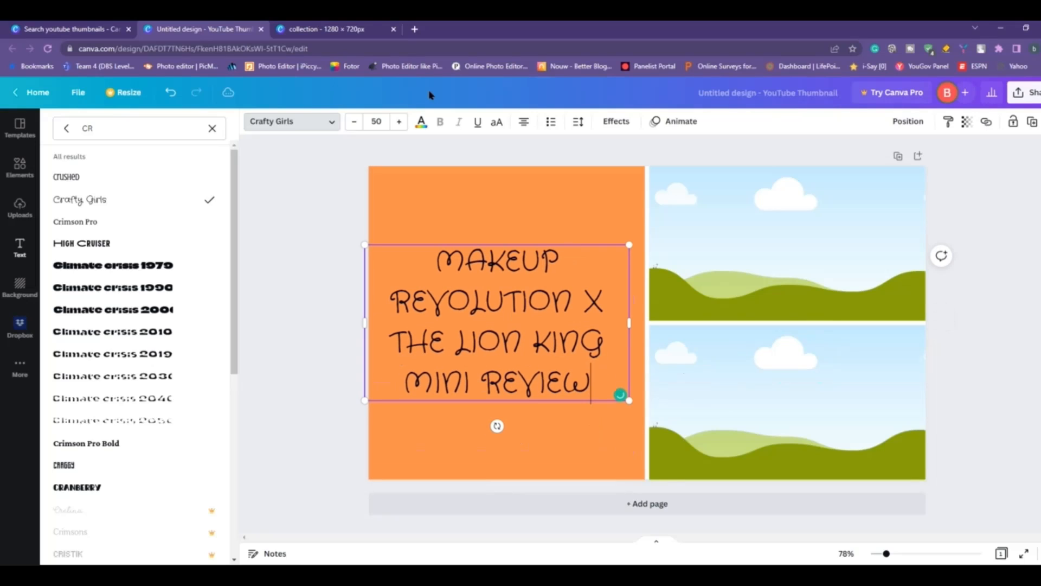
- Set the heading text's font size to 71.4
click(385, 120)
click(384, 120)
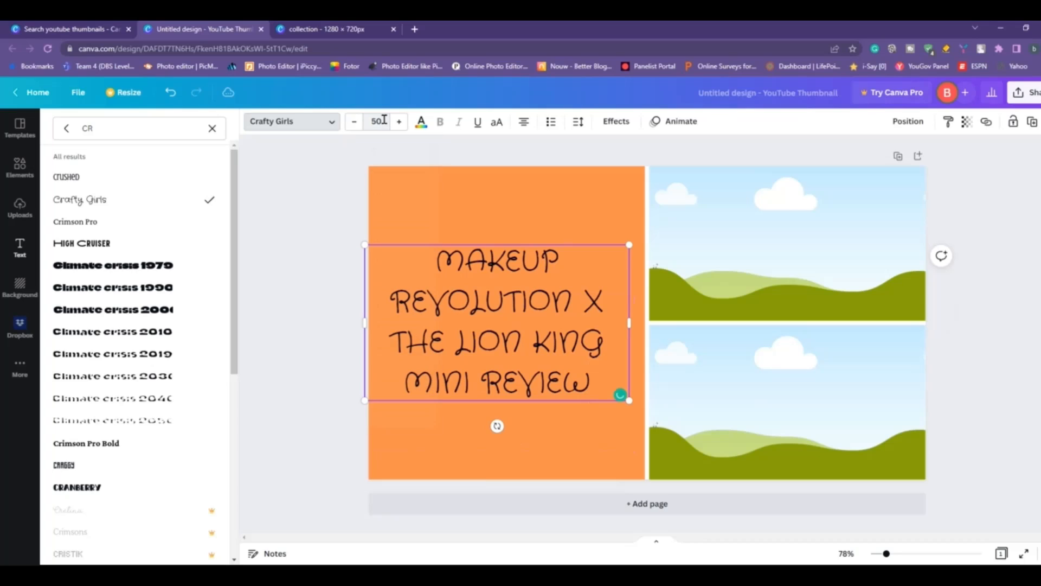
click(385, 120)
click(385, 120)
click(355, 126)
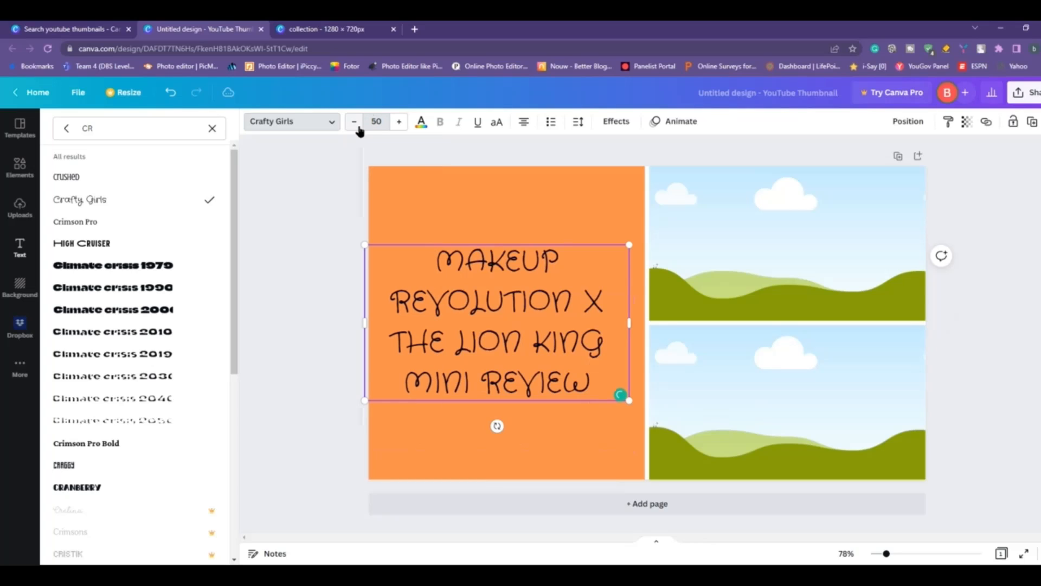
click(374, 126)
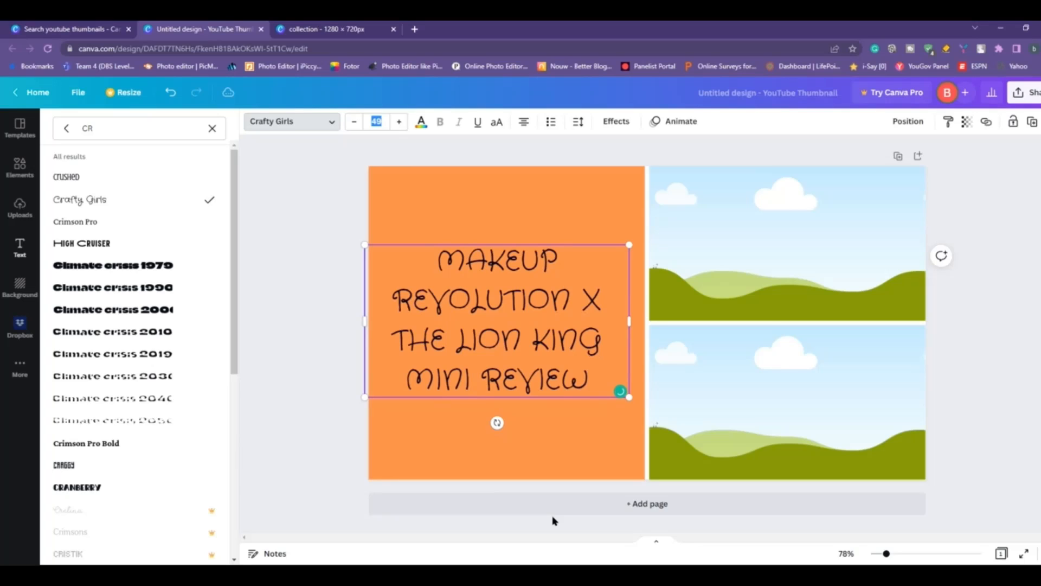
text(71)
text(.4)
key(Return)
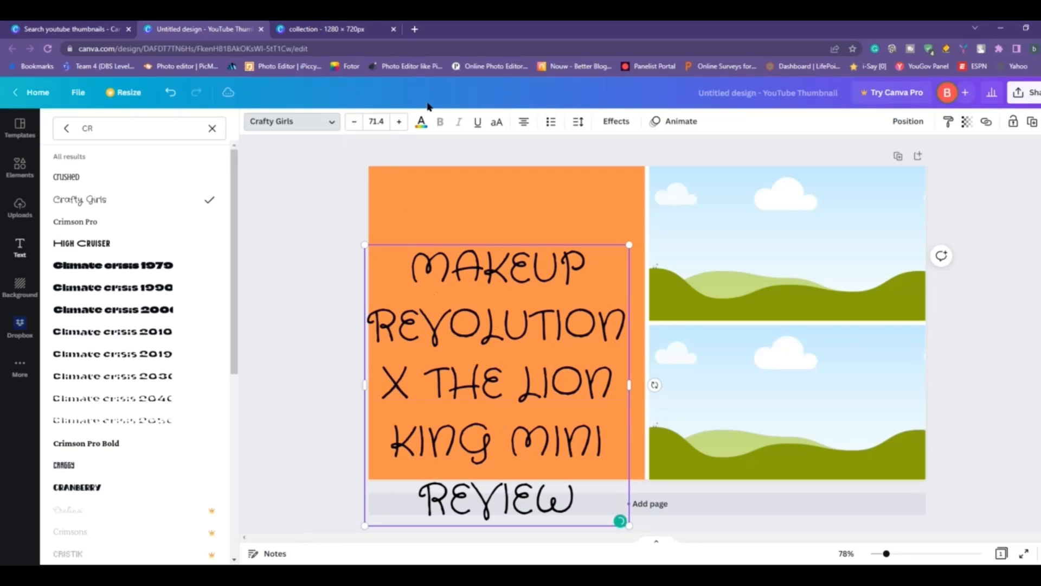
- Colour the heading text yellow and move it up so all five lines fit inside the orange cell
click(422, 124)
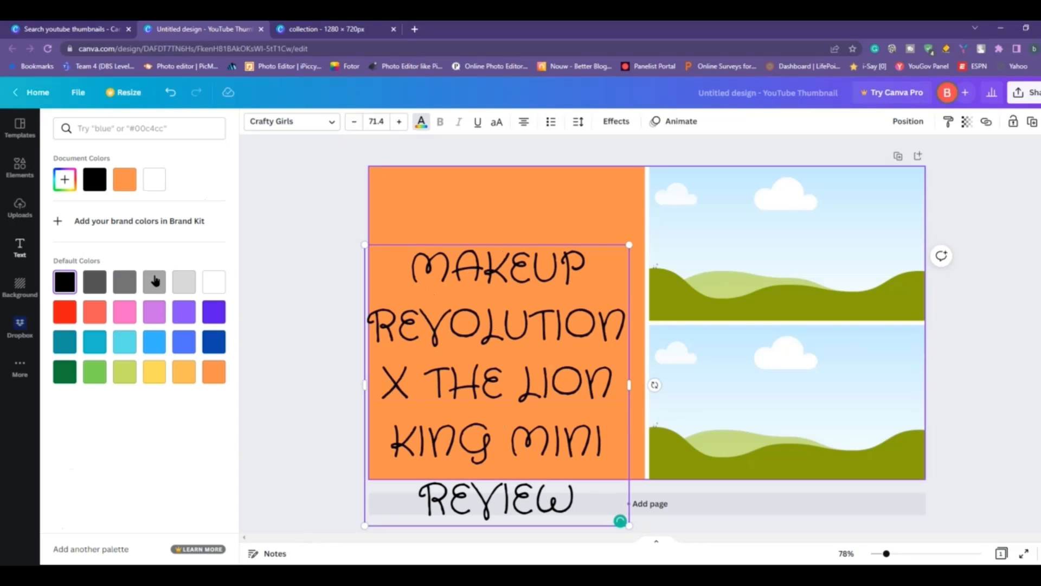
click(151, 372)
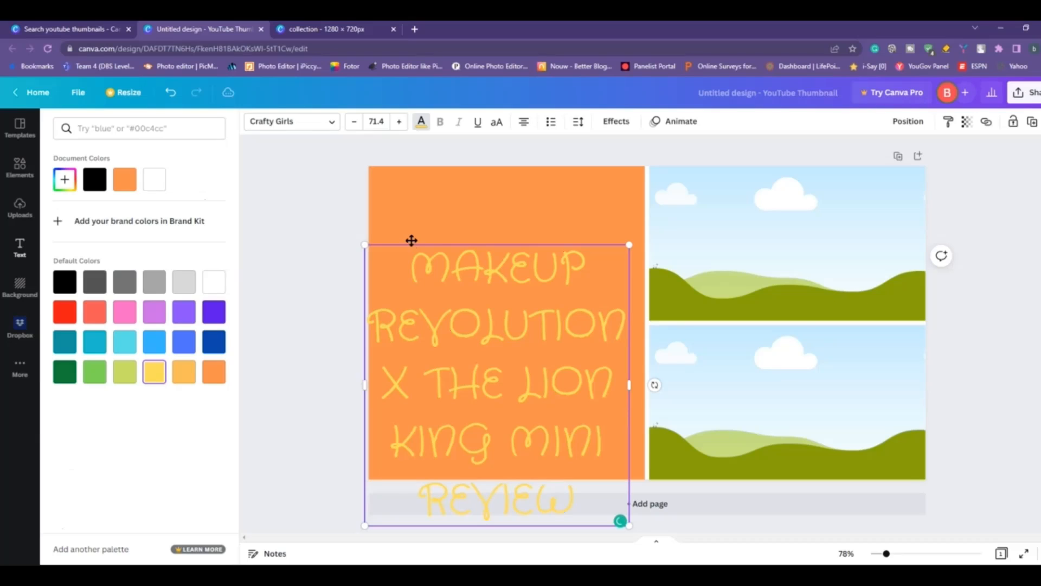
drag(412, 239, 420, 186)
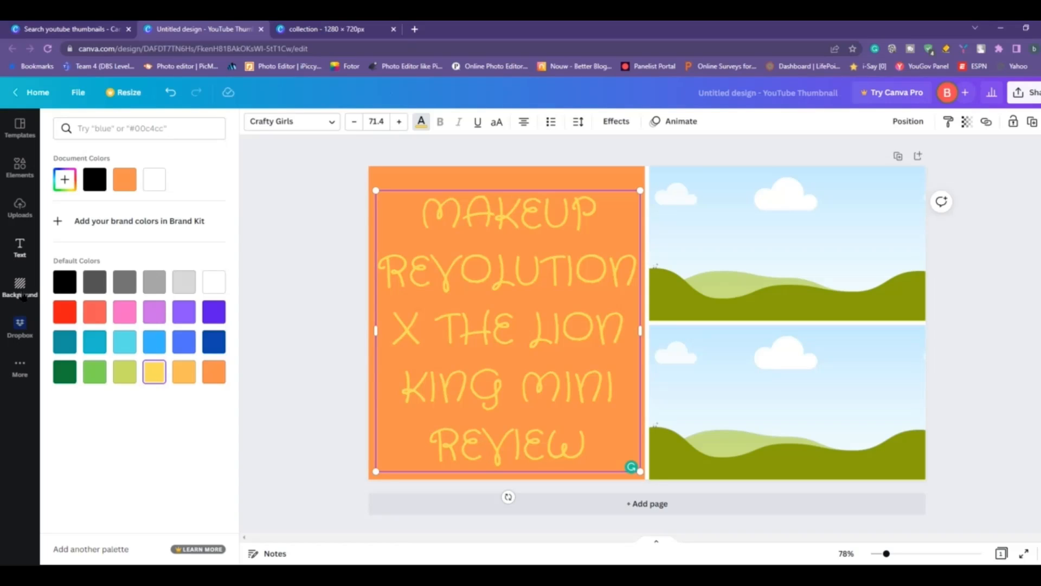
- Fill the upper image cell with the uploaded closed-palette photo and the lower one with the open-palette photo on white
click(22, 213)
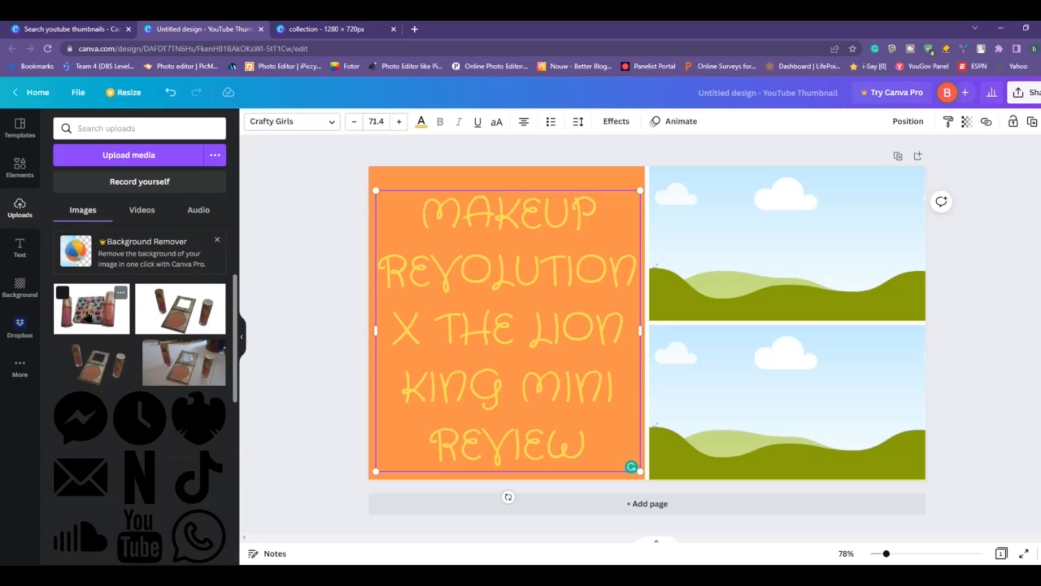
drag(88, 316, 739, 242)
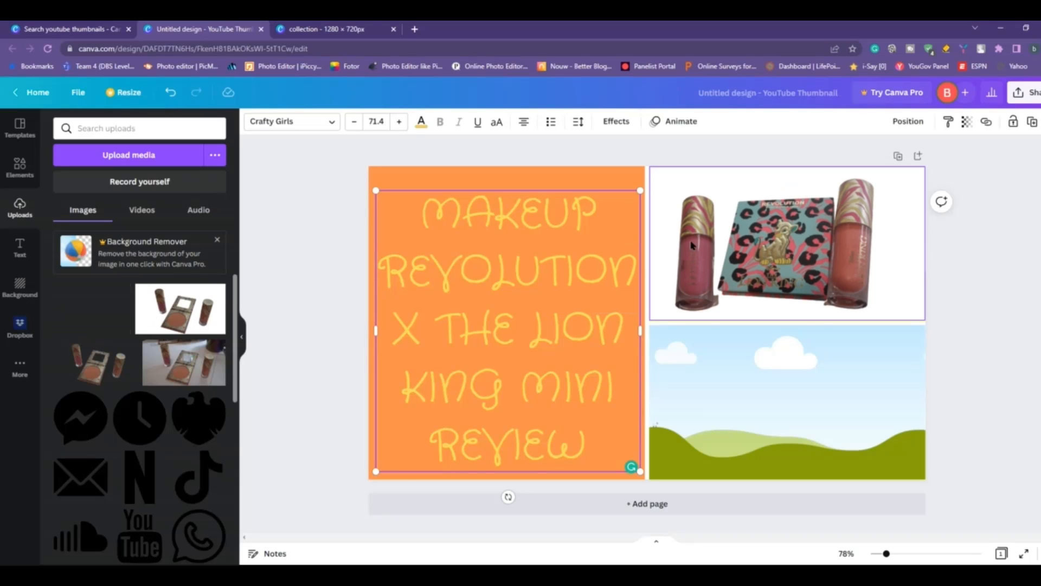
drag(182, 323, 768, 431)
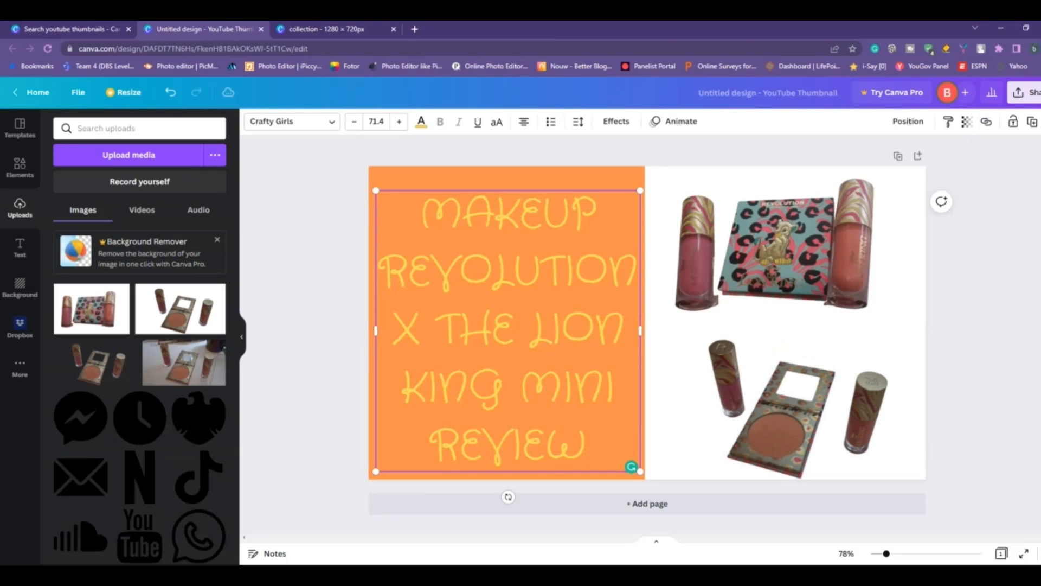
- Review the design's download file types, keep PNG selected, and close the download options
click(1026, 92)
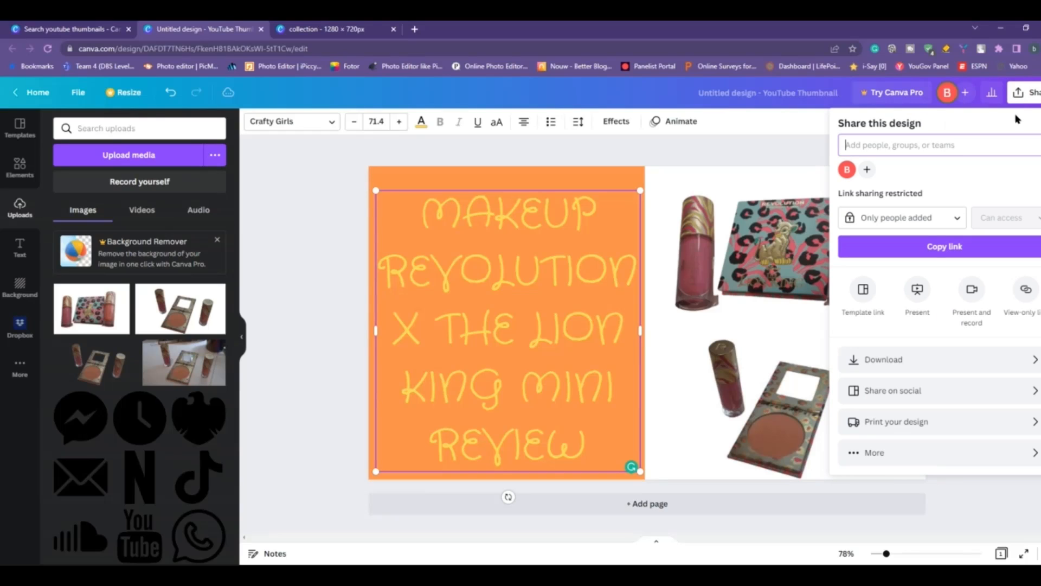
click(880, 363)
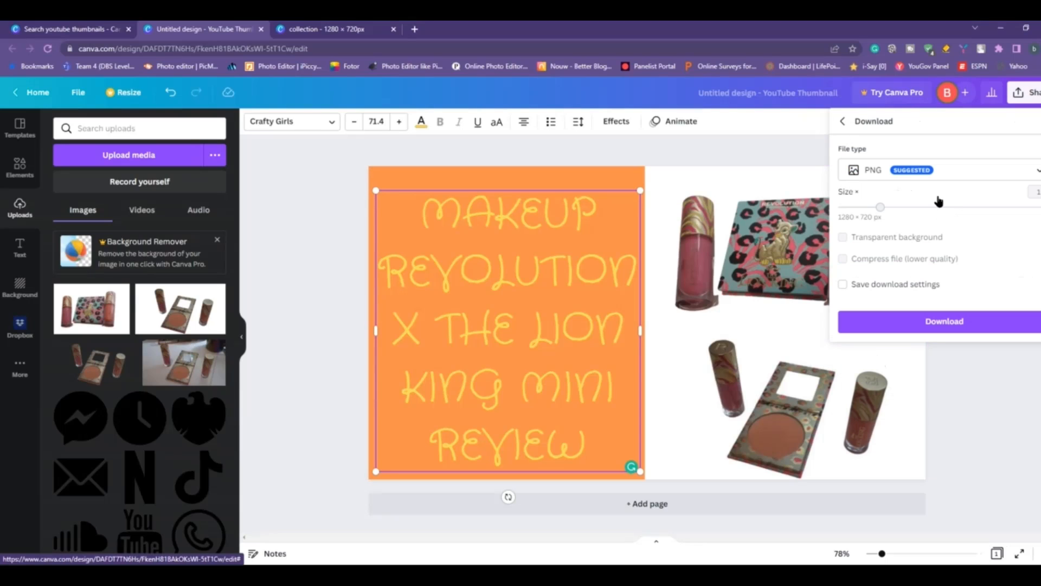
click(924, 172)
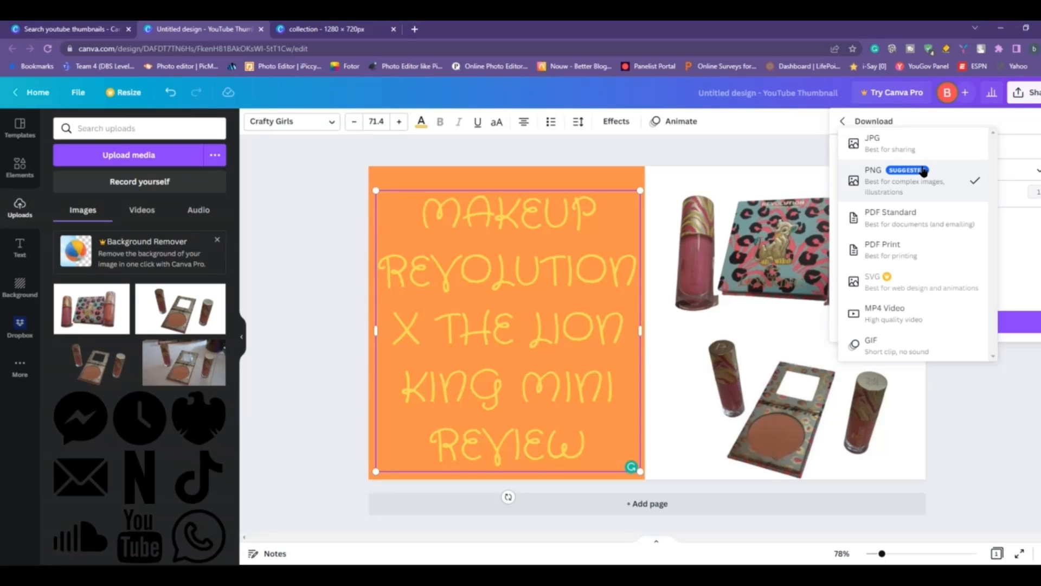
click(923, 172)
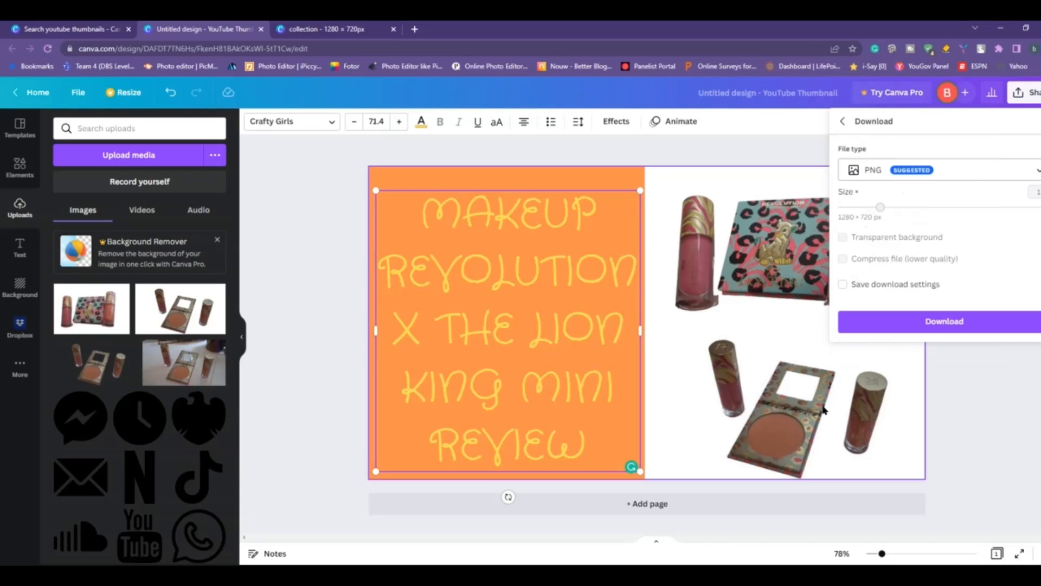
click(344, 490)
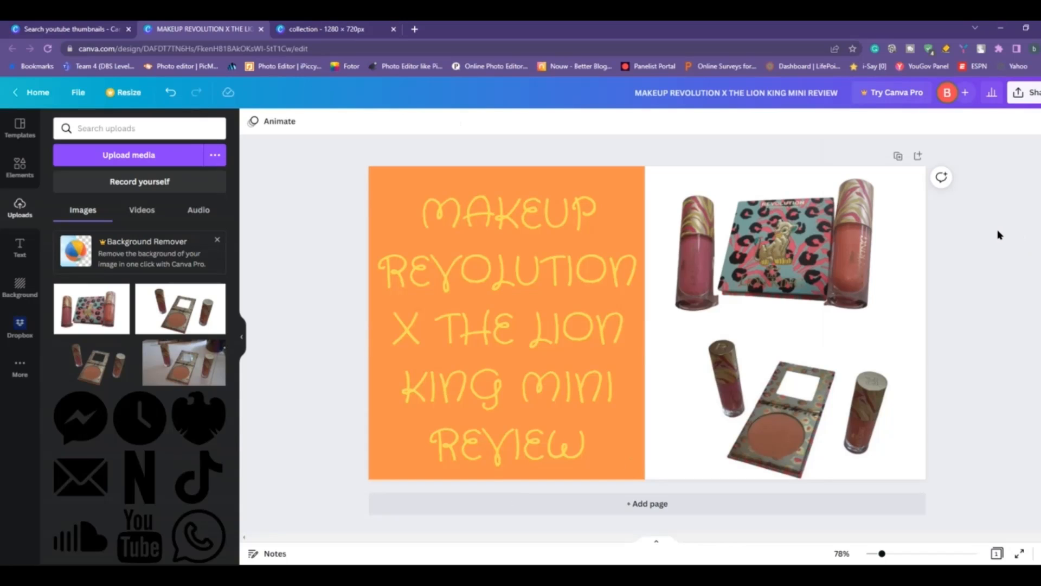